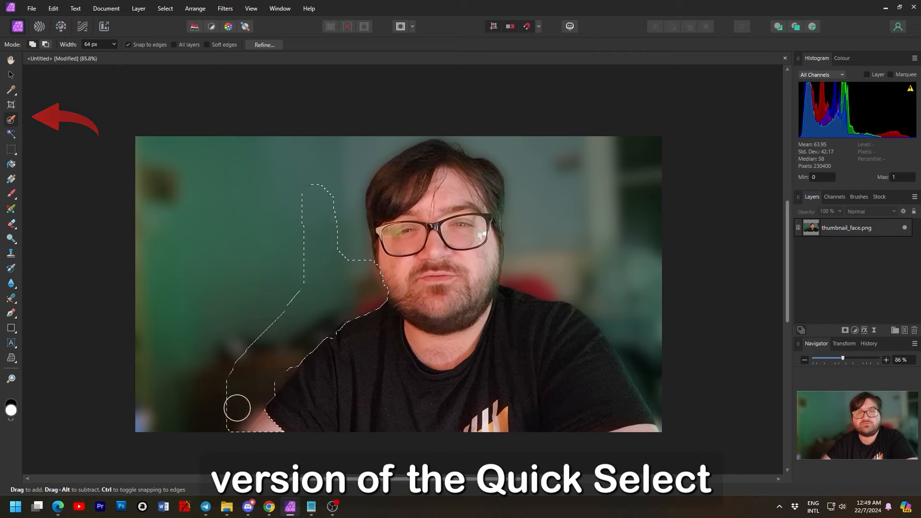
Step: Brush-select the background around the man and invert the selection so that the man is selected
left_click_drag(195, 296, 142, 293)
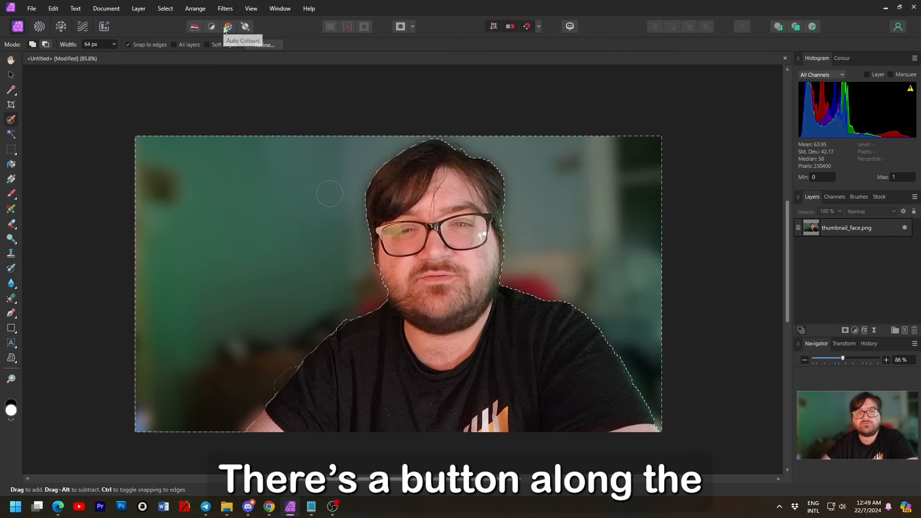
left_click(364, 27)
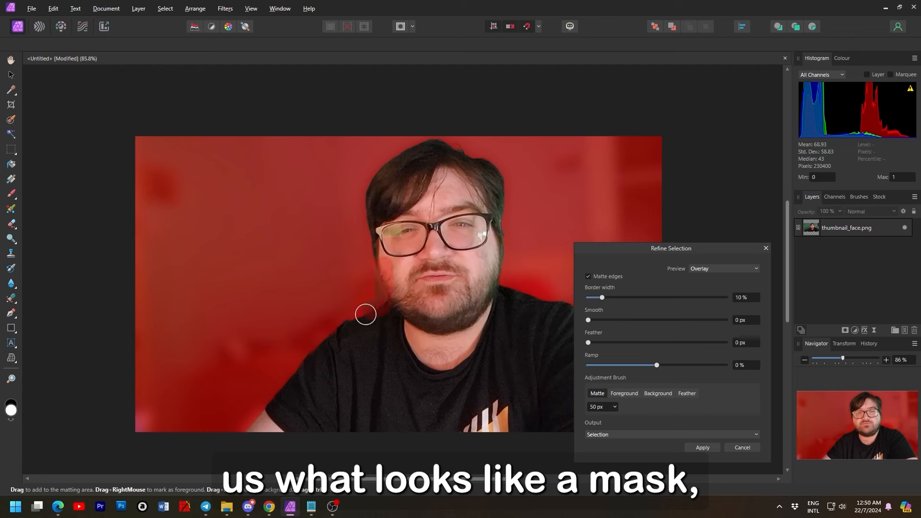
left_click_drag(455, 430, 440, 294)
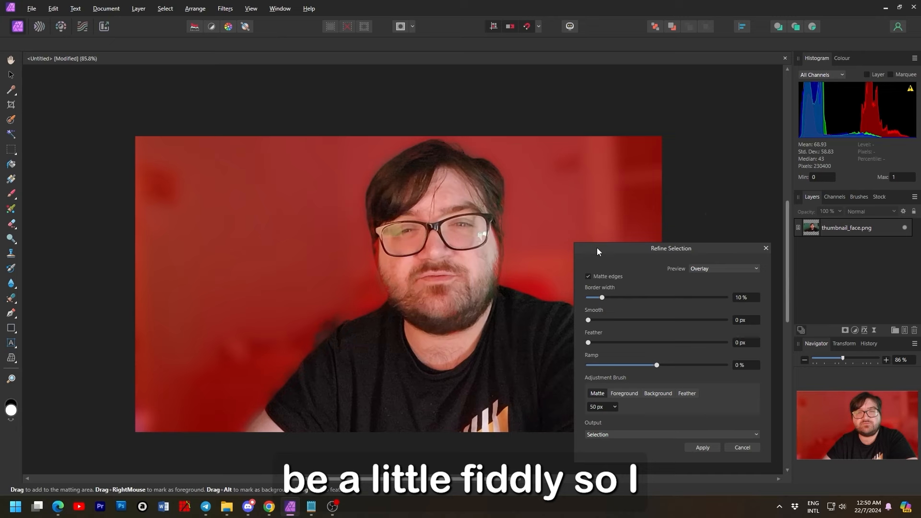
left_click_drag(597, 247, 728, 218)
left_click_drag(445, 307, 444, 326)
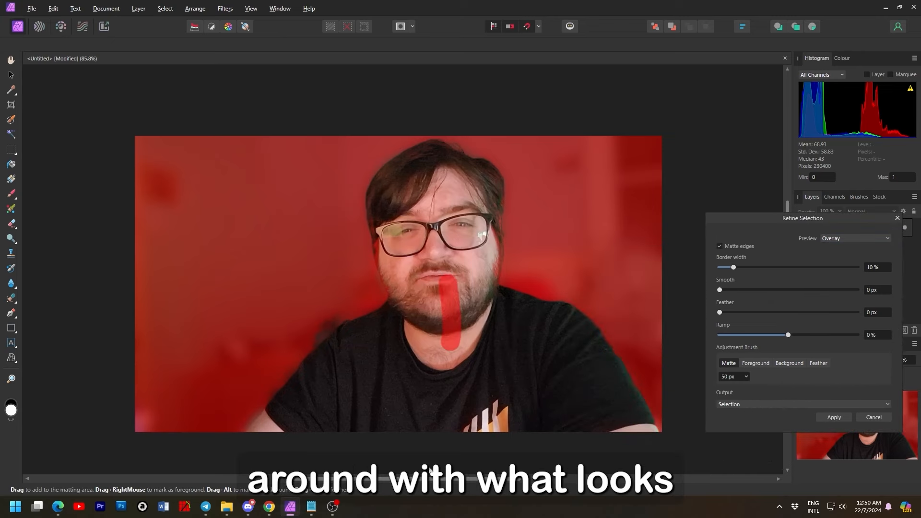
left_click(874, 419)
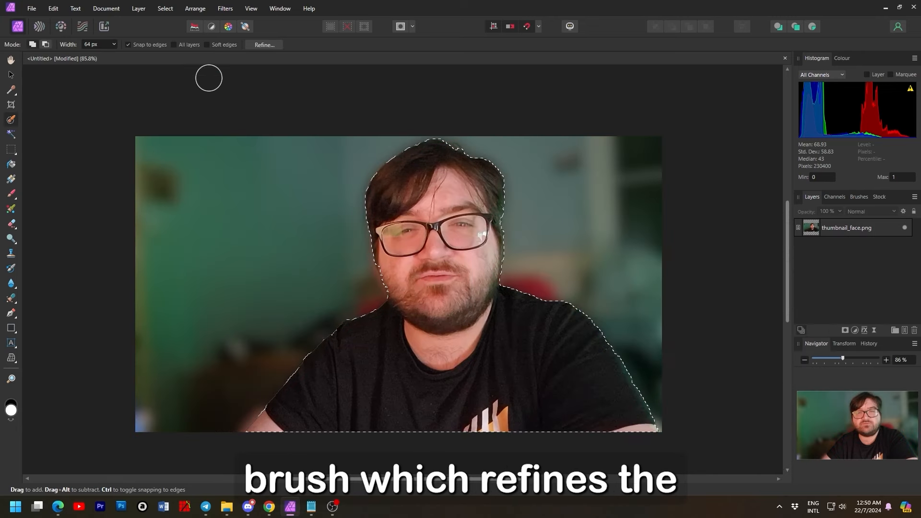
Step: Refine the selection by painting with the 50 px Matte brush along the edge from the cheek to the shoulder
left_click(264, 45)
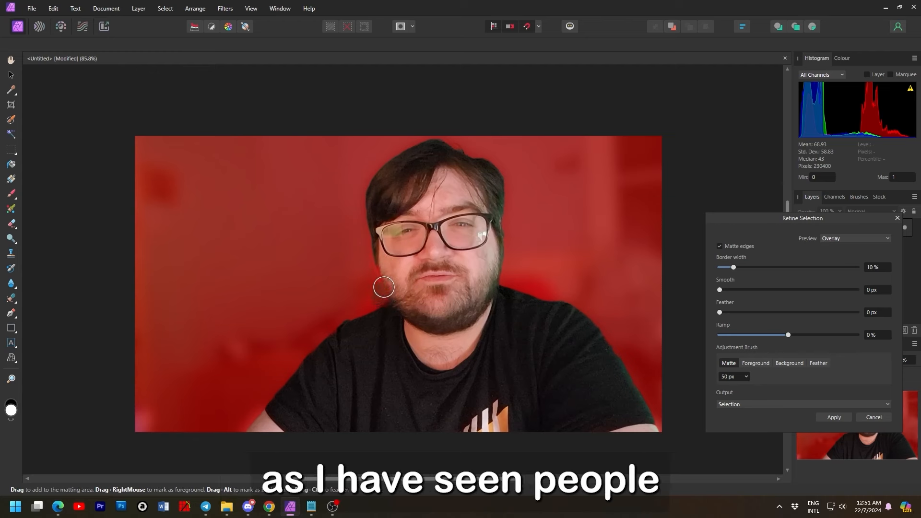
left_click_drag(370, 274, 314, 339)
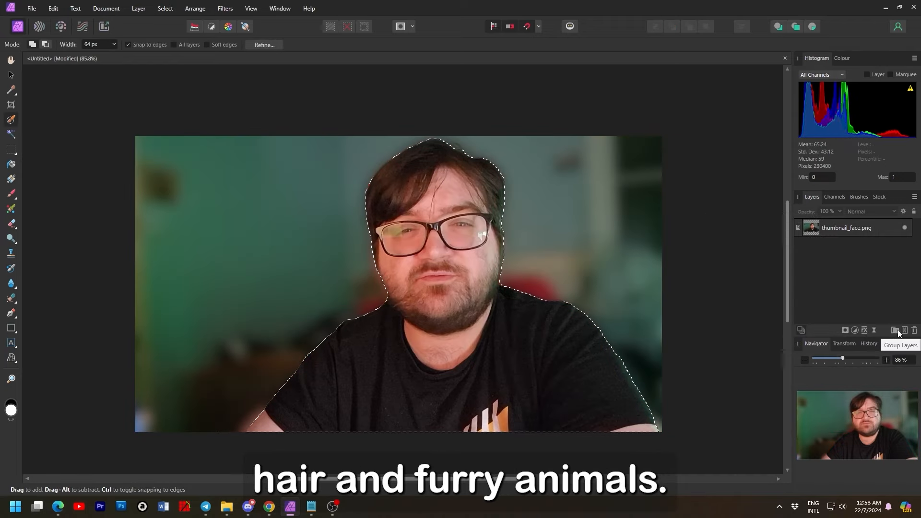
Step: Add a blank pixel layer above thumbnail_face.png and undo the addition
left_click(904, 331)
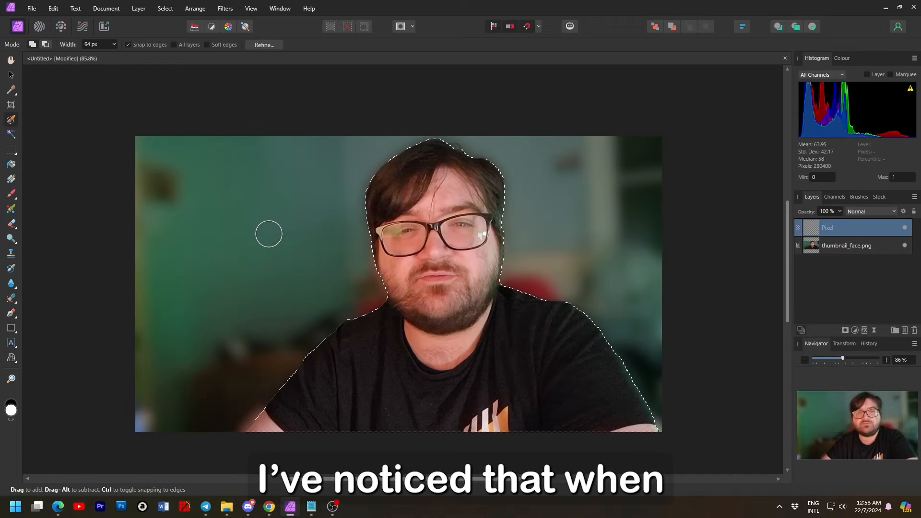
key("ctrl+z")
Step: Try duplicating the thumbnail_face.png layer and its copy while the man is selected
left_click(815, 233)
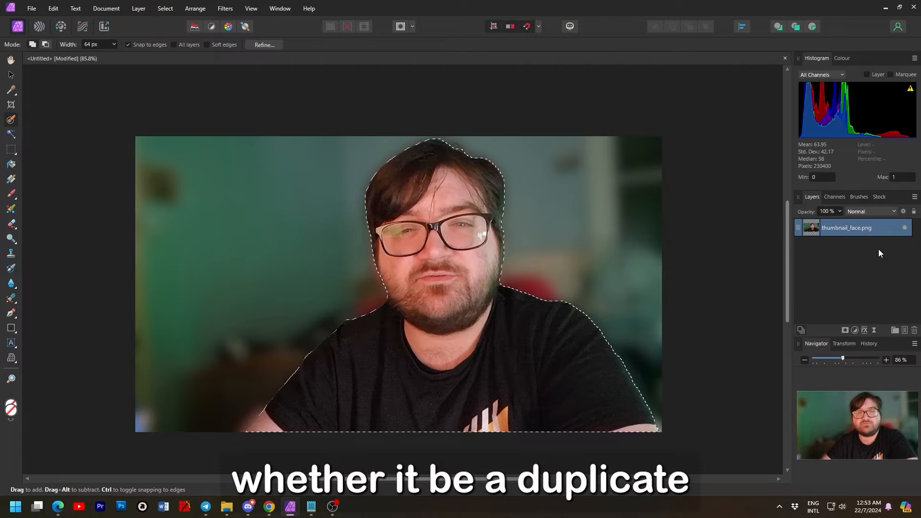
key("ctrl+j")
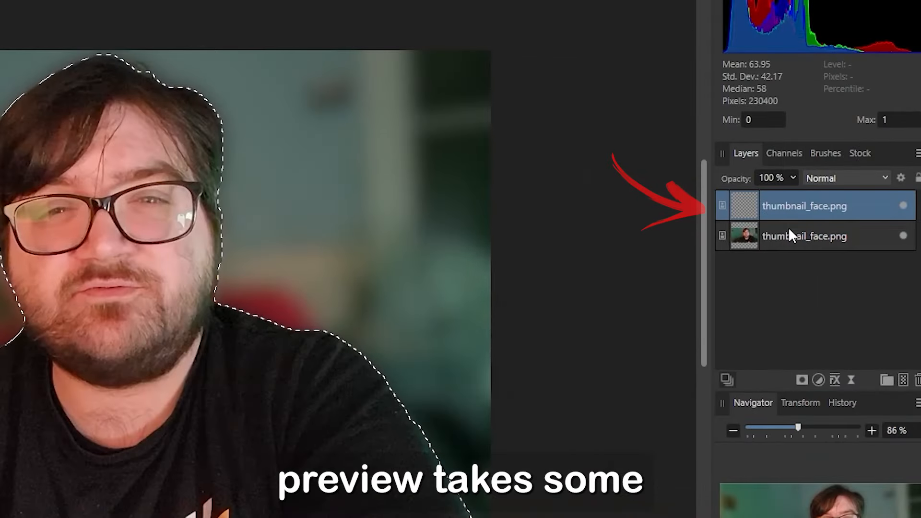
left_click(837, 244)
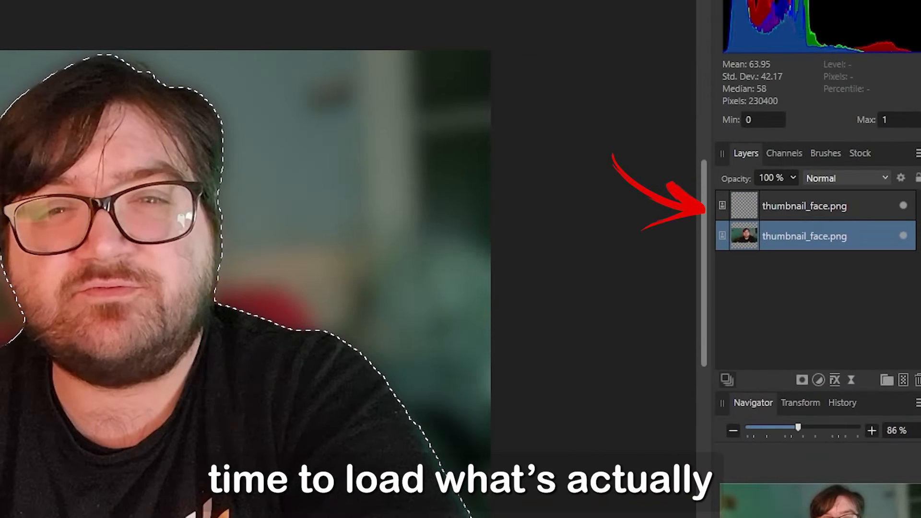
left_click(768, 206)
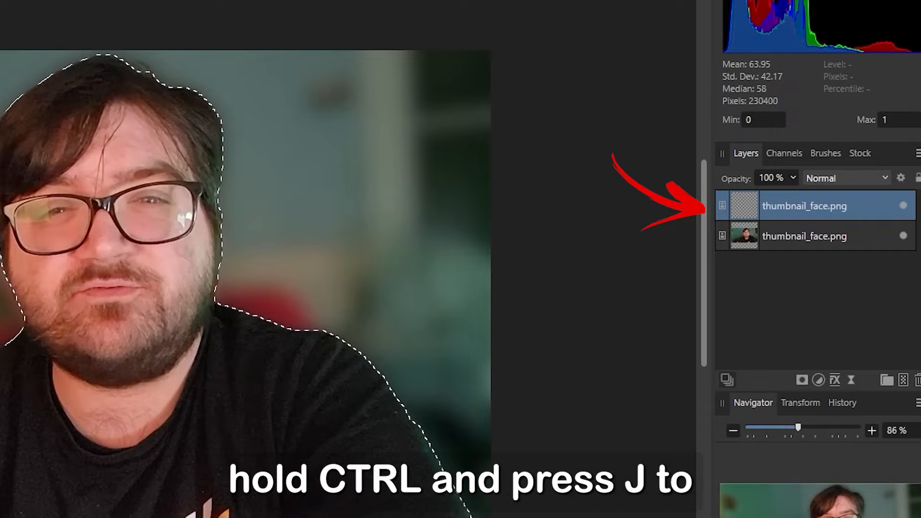
key("ctrl+j")
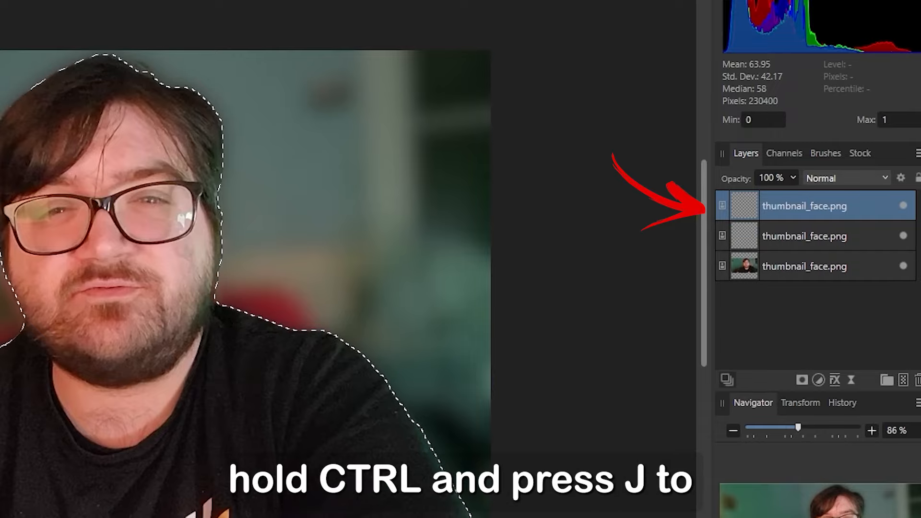
left_click(811, 243, "shift")
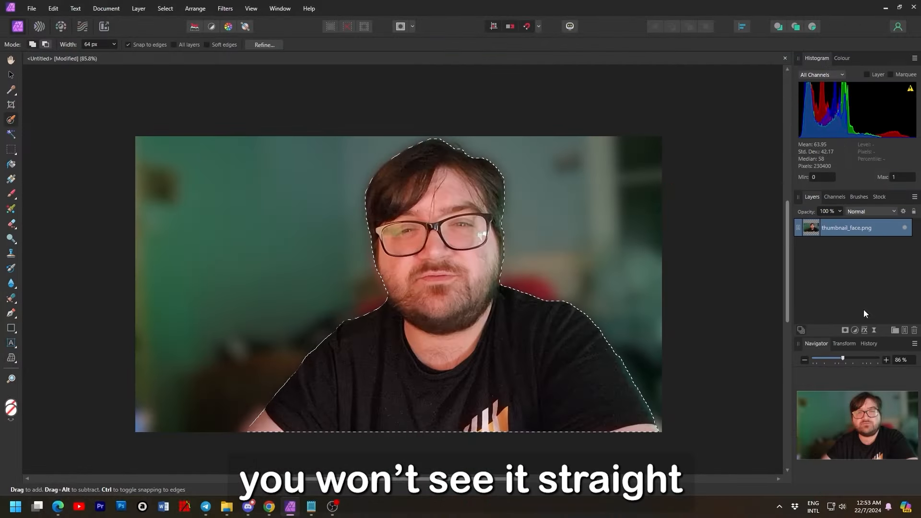
Step: Fill the selection on the middle Pixel layer with the white primary colour and deselect
left_click(53, 9)
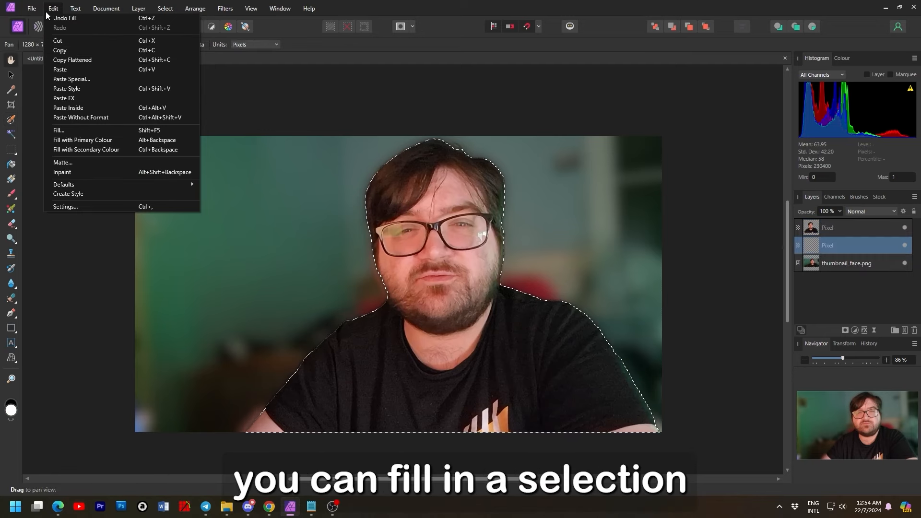
left_click(83, 139)
left_click(165, 9)
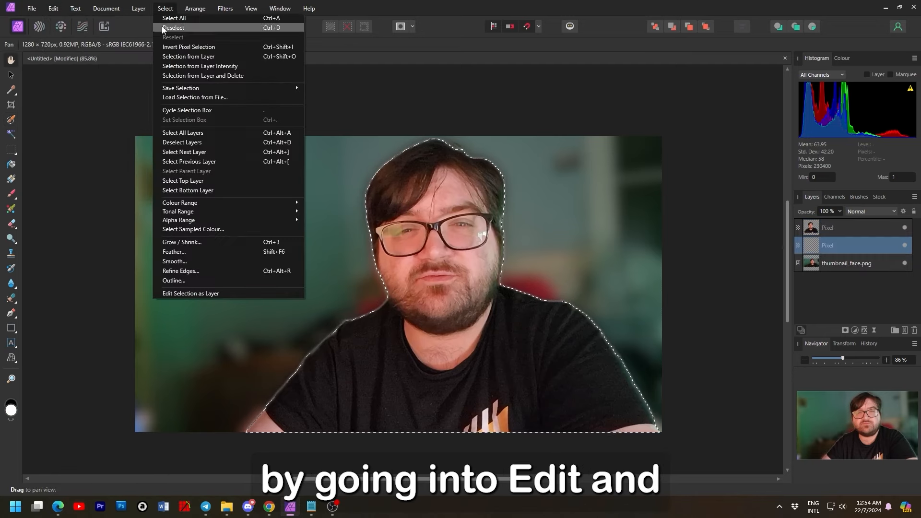
left_click(175, 29)
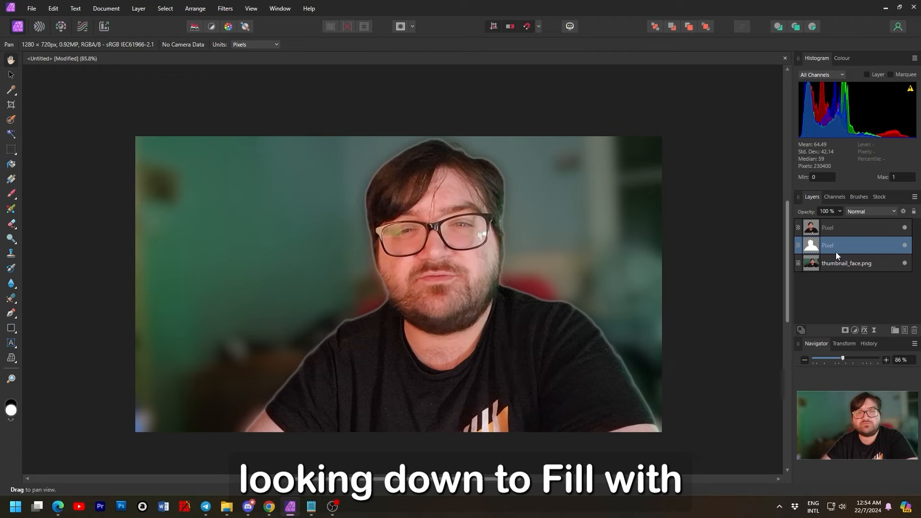
Step: Select the entire canvas and fill the middle Pixel layer with the white primary colour
left_click(53, 9)
left_click(175, 18)
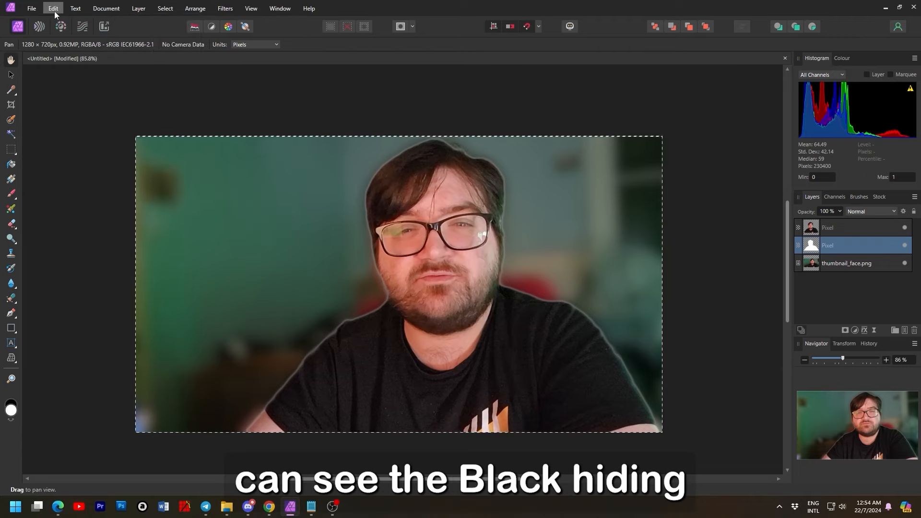
left_click(54, 9)
left_click(112, 141)
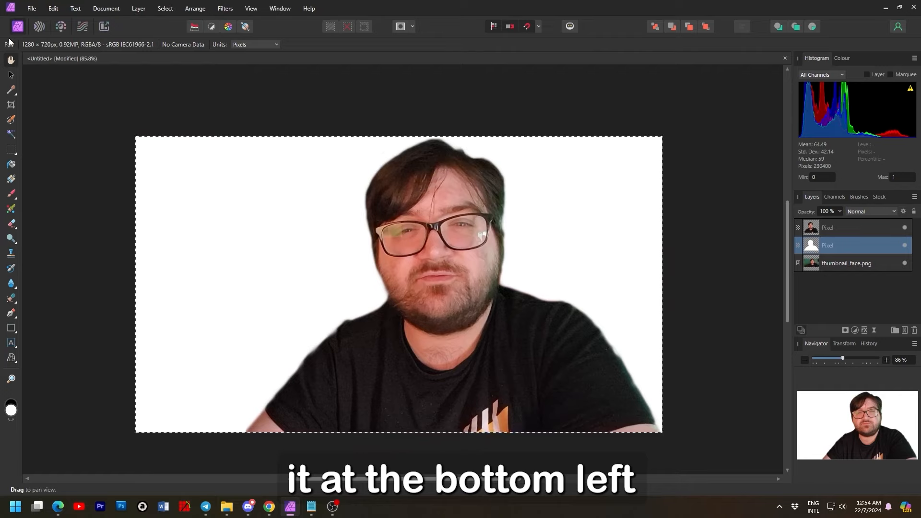
Step: Fill the middle Pixel layer with the black secondary colour and deselect
left_click(57, 10)
left_click(99, 150)
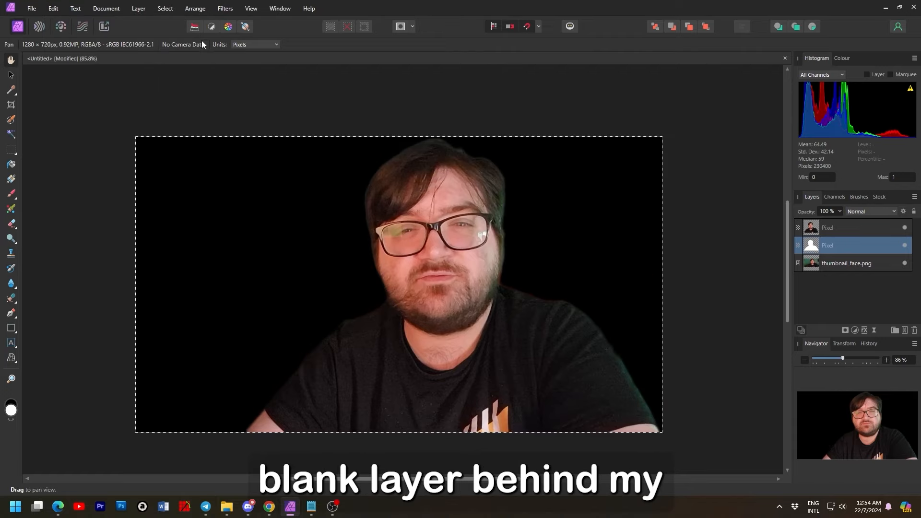
left_click(165, 9)
left_click(175, 26)
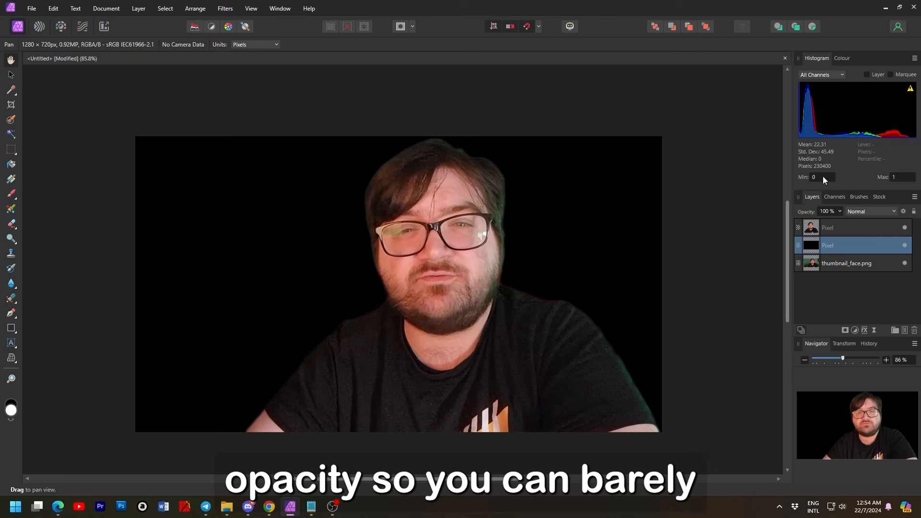
Step: Lower the black Pixel layer's opacity to 72%
left_click(834, 211)
mouse_move(829, 222)
left_mouse_down()
mouse_move(808, 223)
mouse_move(821, 229)
left_mouse_up()
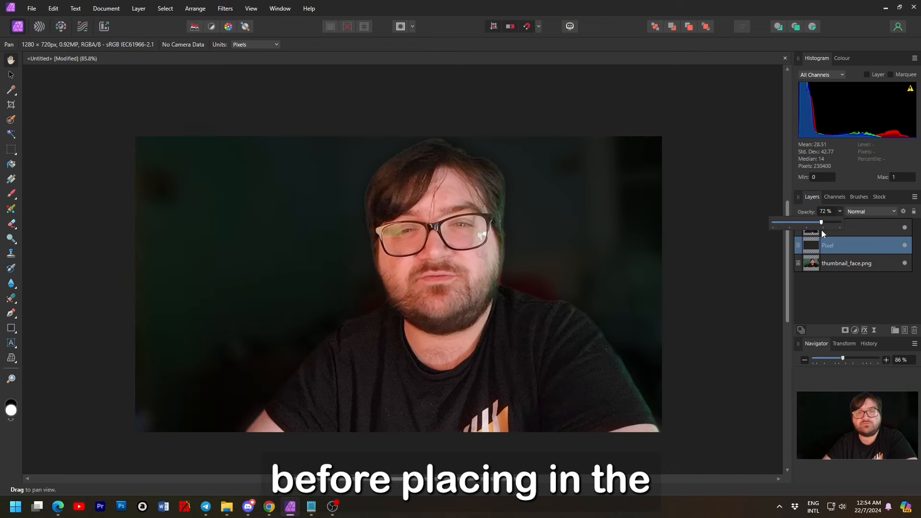
Step: Apply Auto Contrast, Auto Levels, Auto Colours and Auto White Balance to the top cut-out layer and open its name for editing
left_click(865, 231)
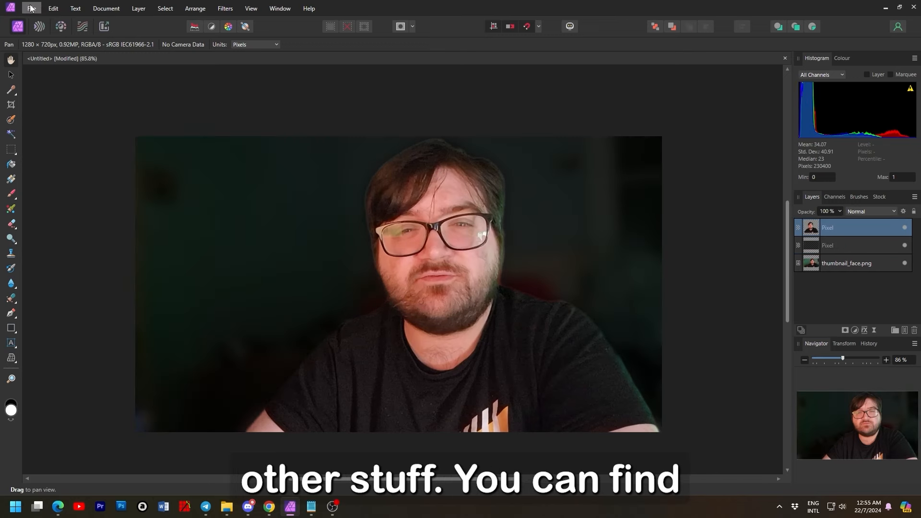
left_click(209, 31)
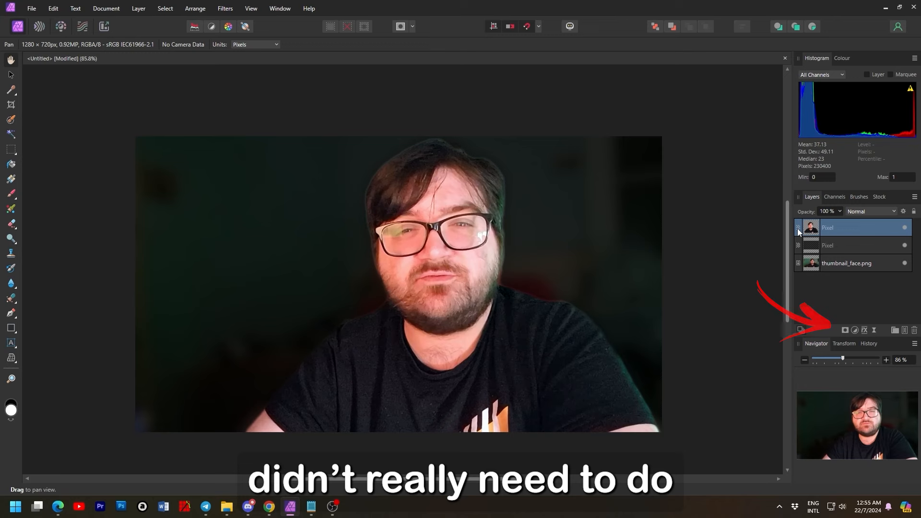
double_click(862, 231)
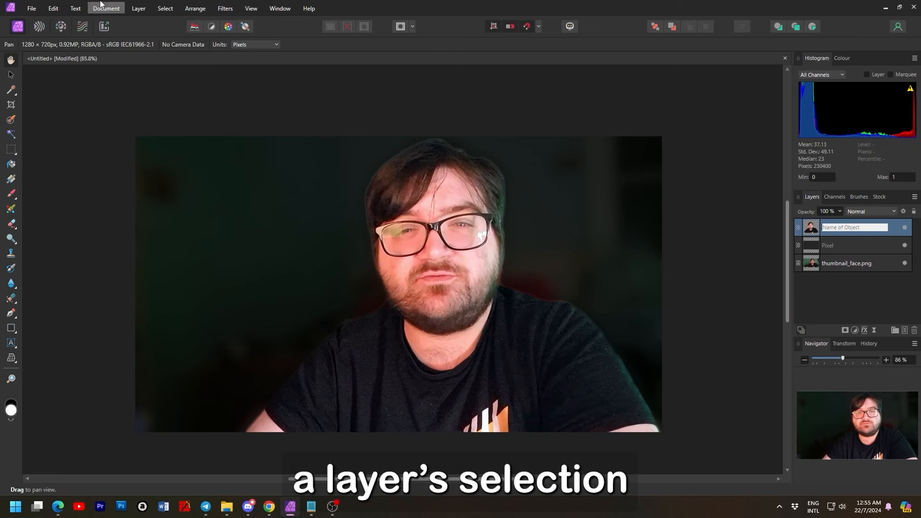
Step: Undo the automatic white balance, colours, levels and contrast corrections on the top cut-out layer
left_click(55, 9)
left_click(57, 19)
left_click(52, 7)
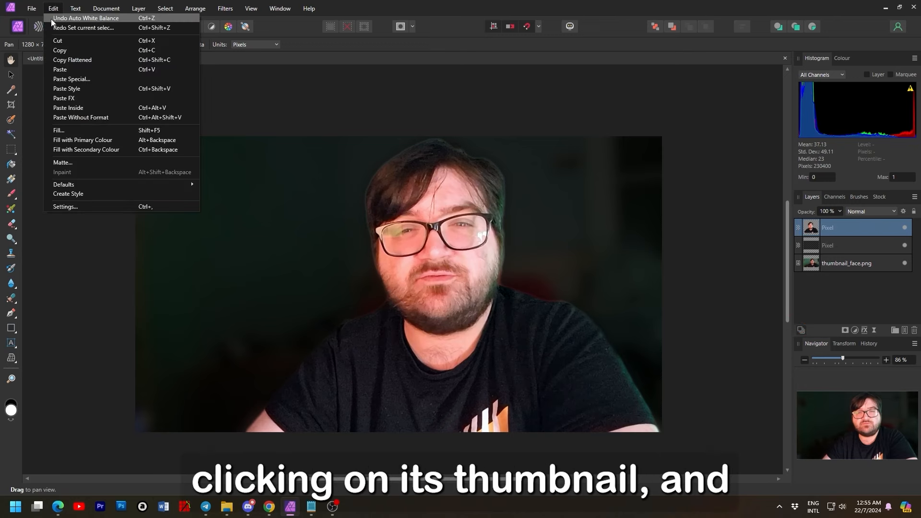
left_click(52, 19)
left_click(54, 7)
left_click(58, 18)
left_click(53, 8)
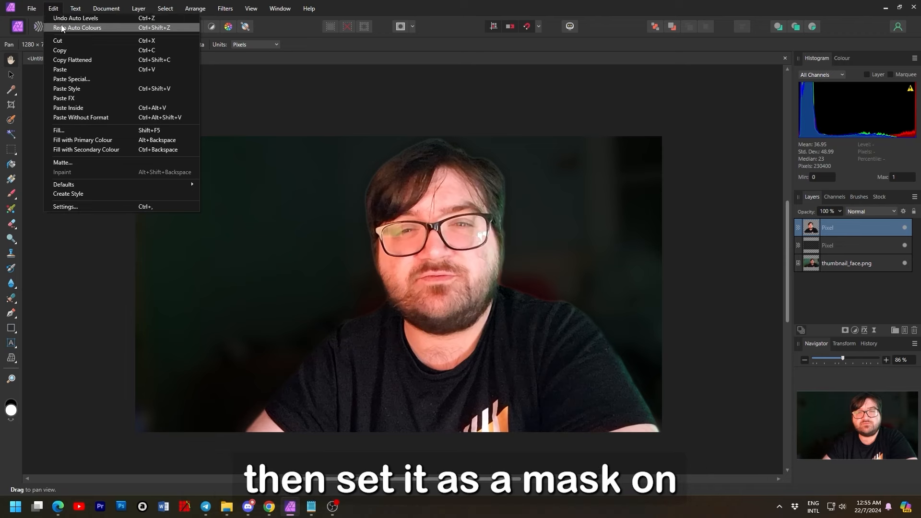
left_click(61, 20)
left_click(53, 8)
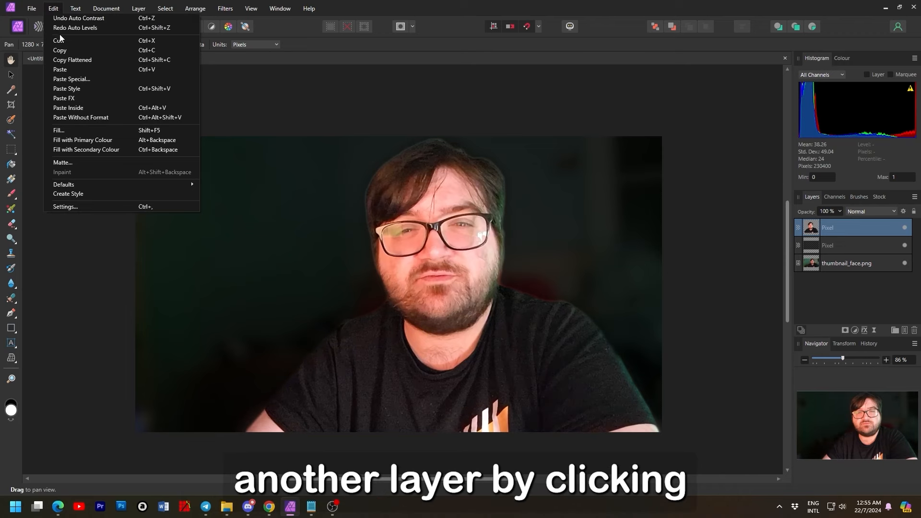
left_click(85, 20)
Step: Undo the layer selection and the opacity change on the black Pixel layer
left_click(75, 8)
left_click(53, 9)
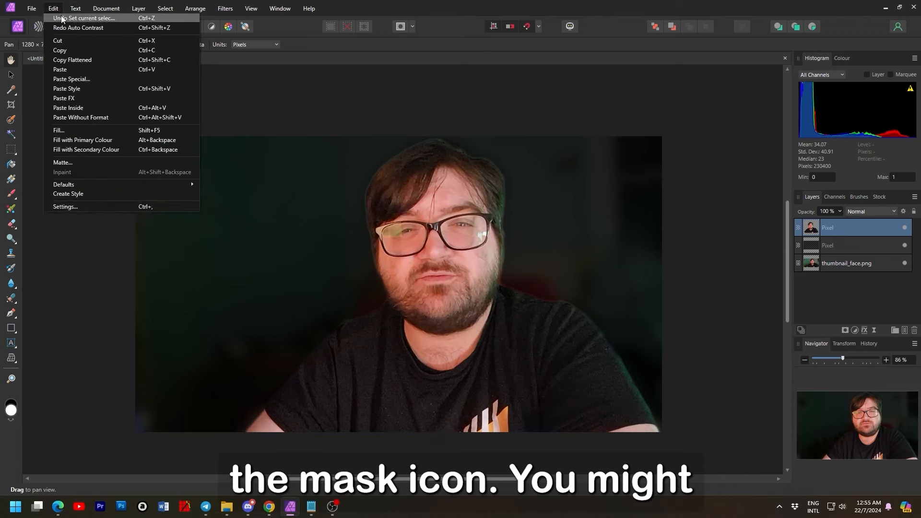
left_click(59, 19)
left_click(54, 8)
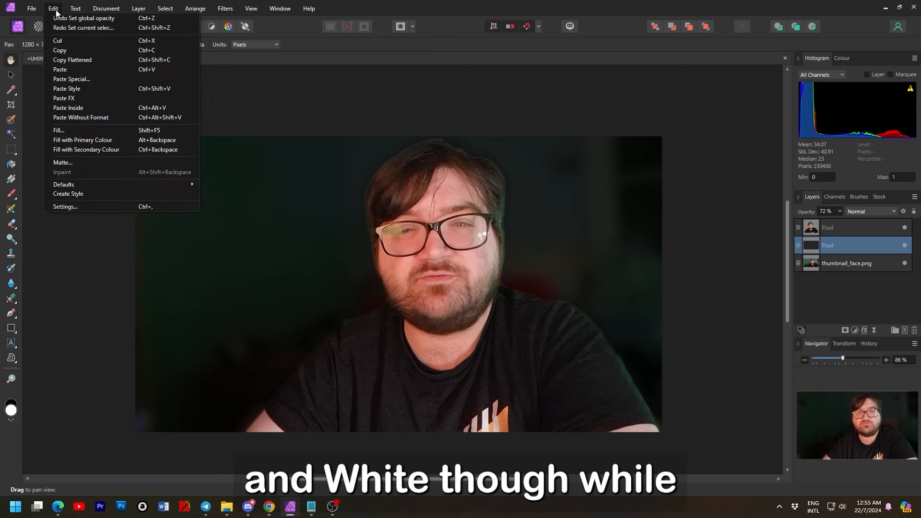
left_click(58, 19)
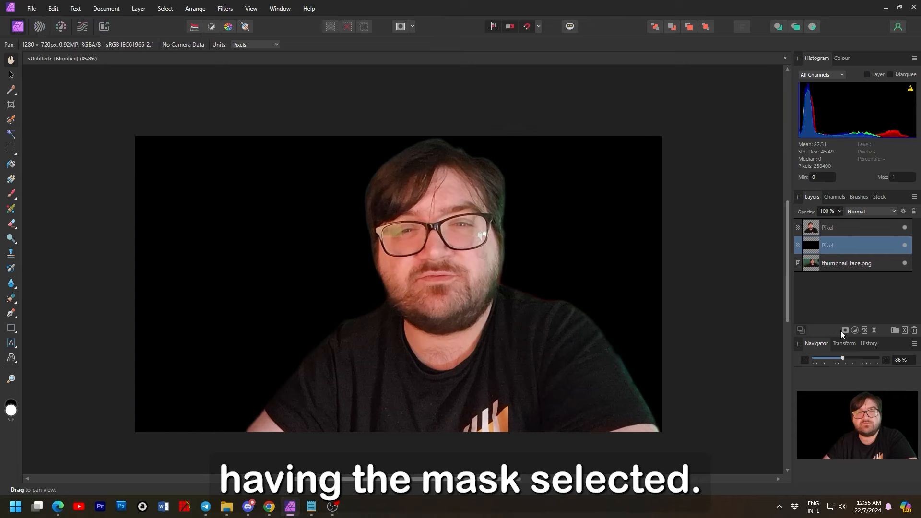
Step: Set the black Pixel layer's opacity to 75% and select the cut-out layer above it
left_click_drag(843, 359, 845, 358)
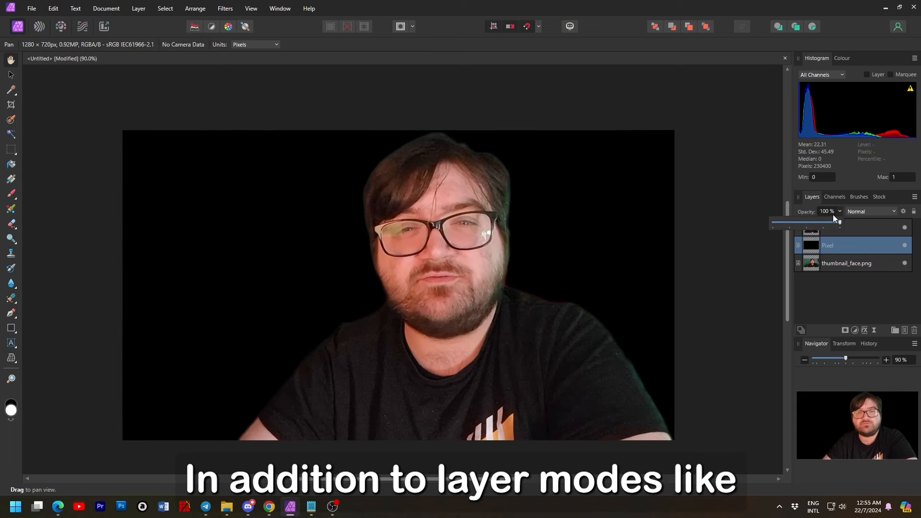
mouse_move(833, 215)
left_mouse_down()
mouse_move(809, 222)
mouse_move(822, 227)
left_mouse_up()
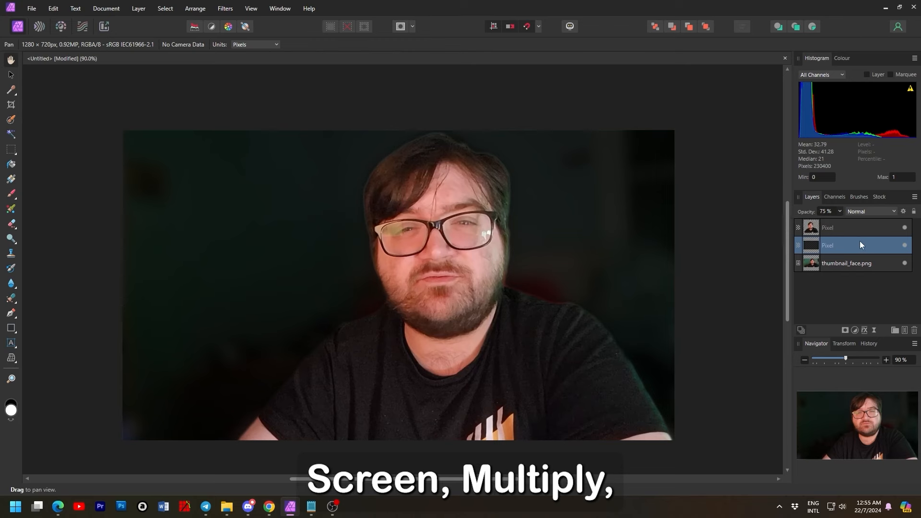
left_click(867, 228)
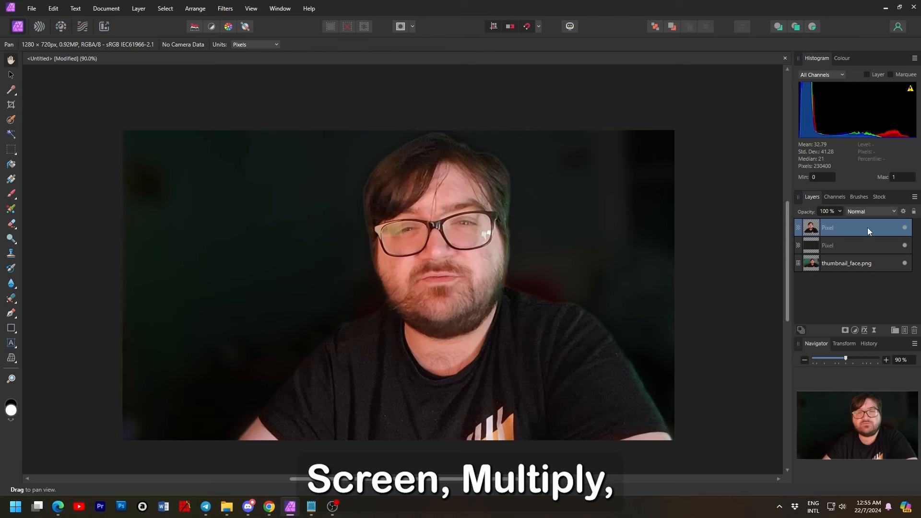
left_click(77, 8)
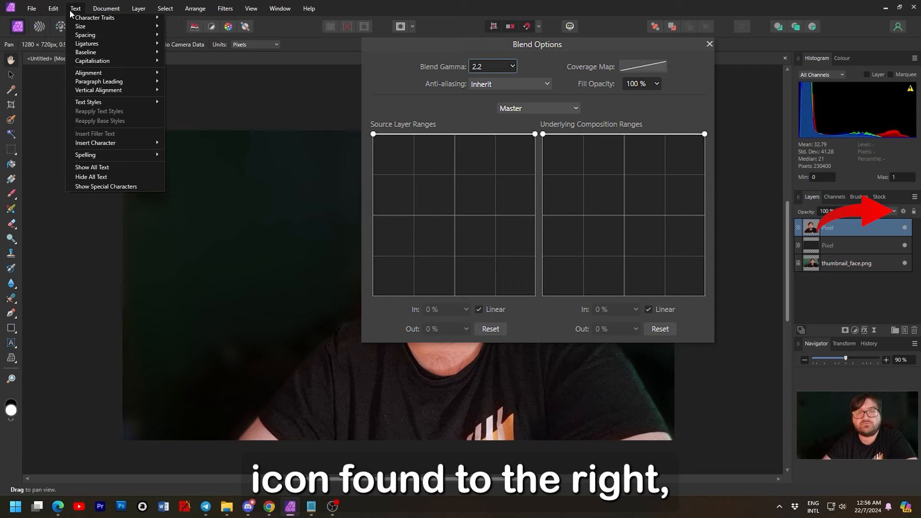
Step: Try Auto Contrast on the top cut-out layer and undo it
left_click(90, 11)
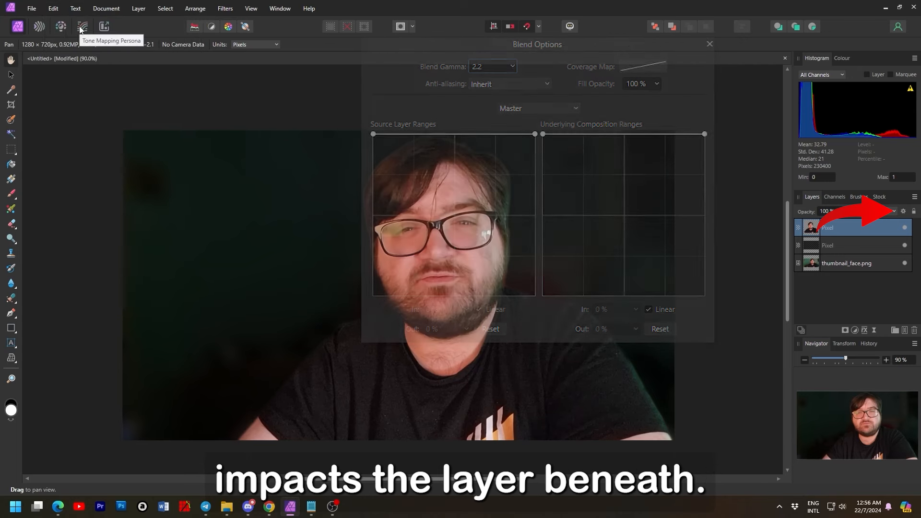
left_click(204, 29)
left_click(54, 9)
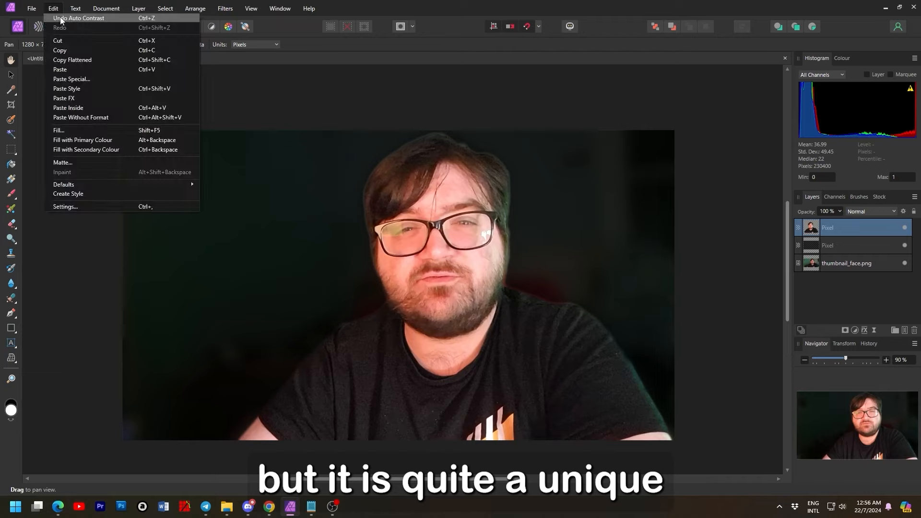
left_click(60, 20)
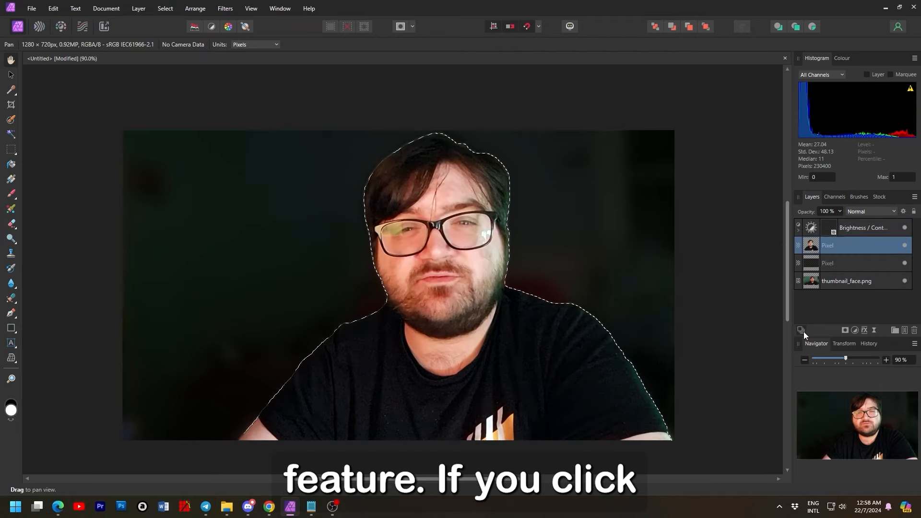
Step: Add an Inner Shadow effect to the man's cut-out layer with 73% opacity, a large radius and a slight intensity
left_click(864, 330)
left_click_drag(501, 106, 737, 97)
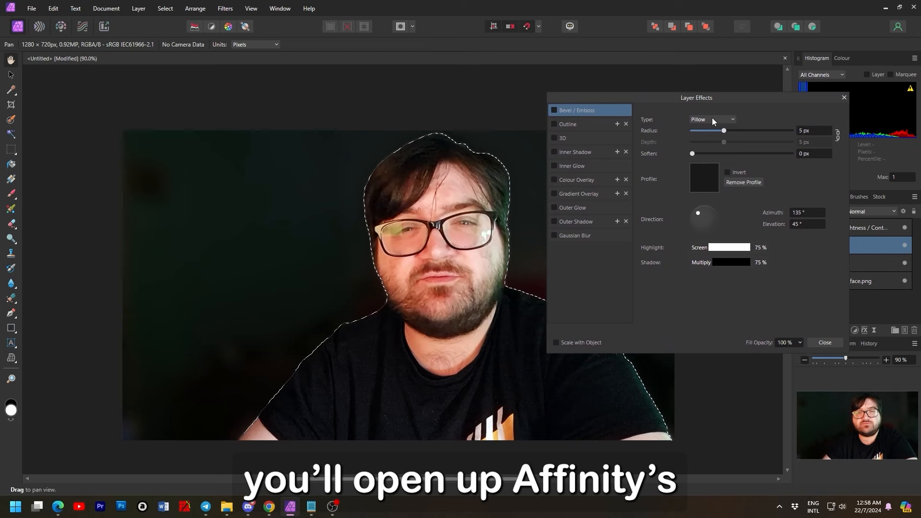
left_click(582, 152)
left_click(554, 152)
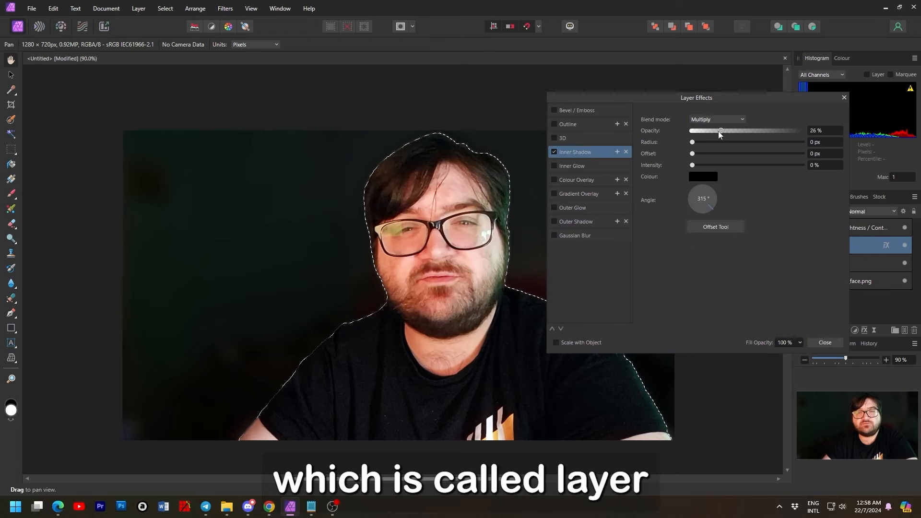
left_click_drag(720, 134, 762, 142)
left_click_drag(704, 144, 778, 169)
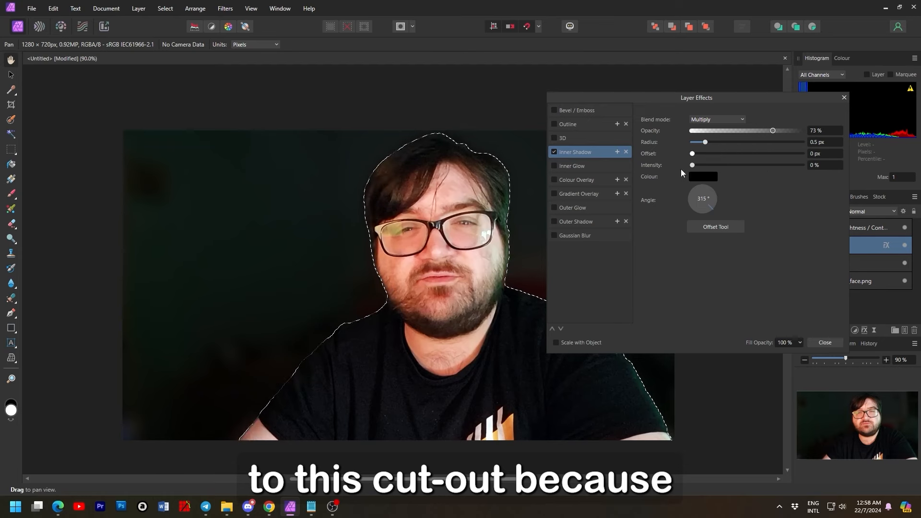
mouse_move(694, 166)
left_mouse_down()
mouse_move(836, 171)
mouse_move(688, 169)
left_mouse_up()
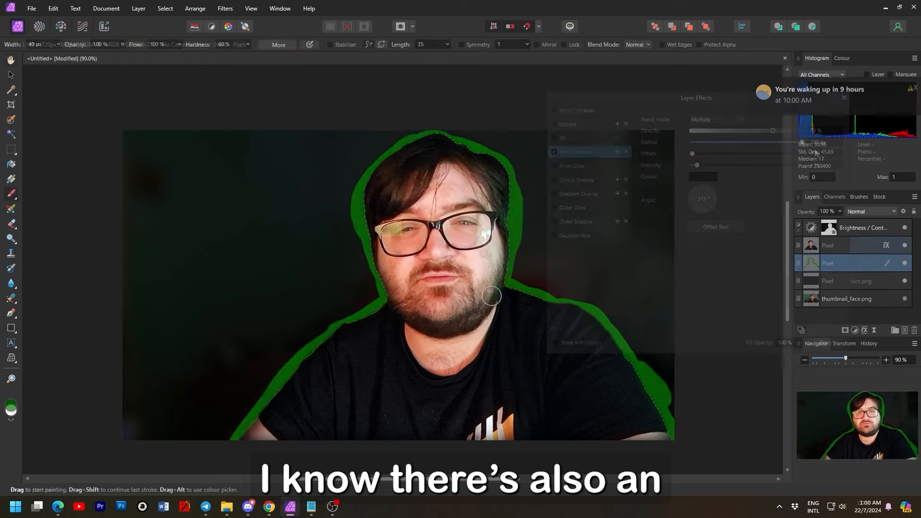
Step: Apply a Motion Blur filter to the green outline layer behind the man to soften it into a glow
left_click(163, 10)
mouse_move(191, 11)
mouse_move(223, 8)
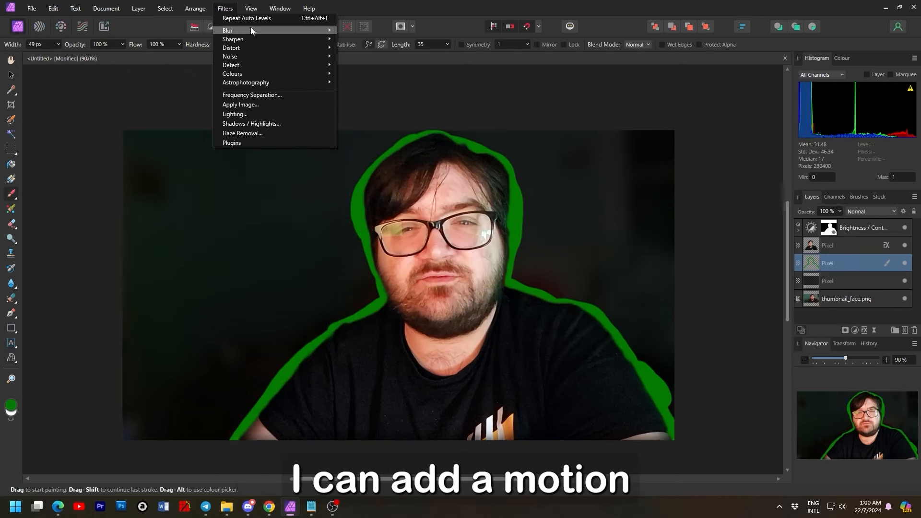
mouse_move(250, 27)
left_click(378, 69)
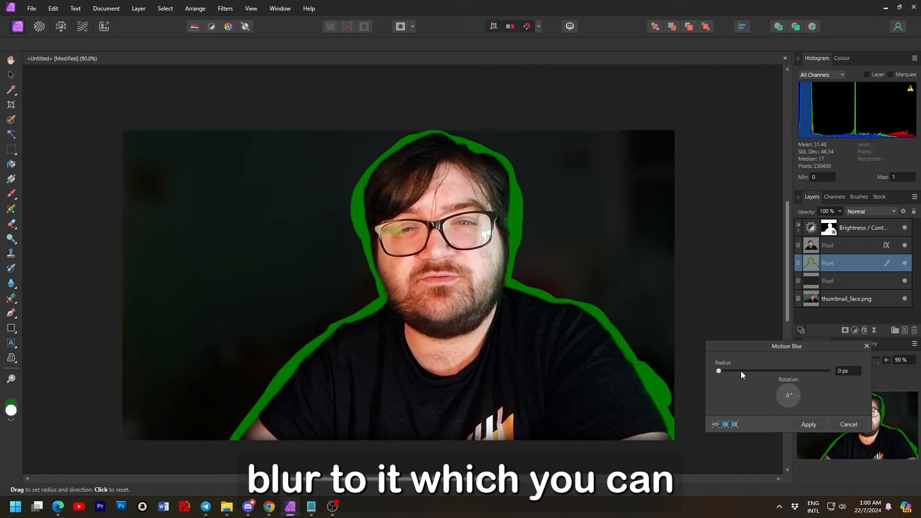
left_click_drag(741, 370, 794, 392)
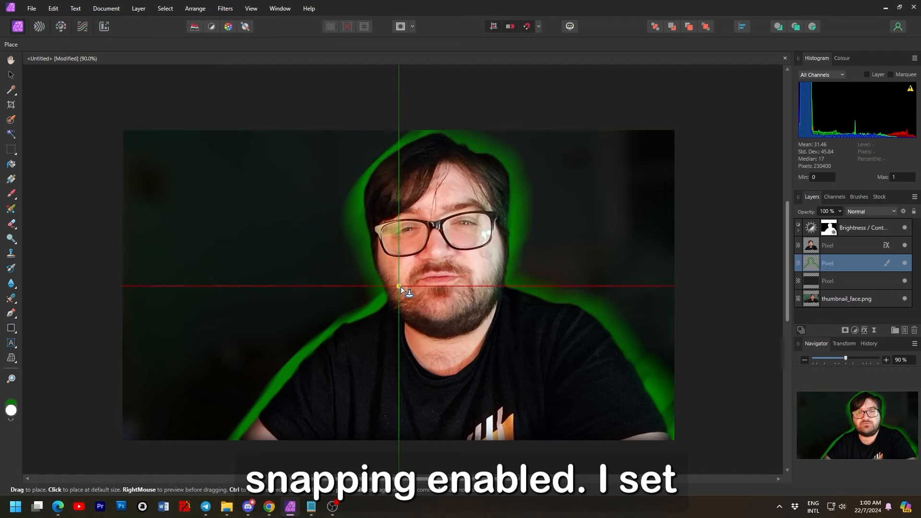
Step: Place the image wp2295040-sparks-wallpapers.jpg over the whole canvas above the green outline layer and set its blend mode to Overlay
left_click(400, 286)
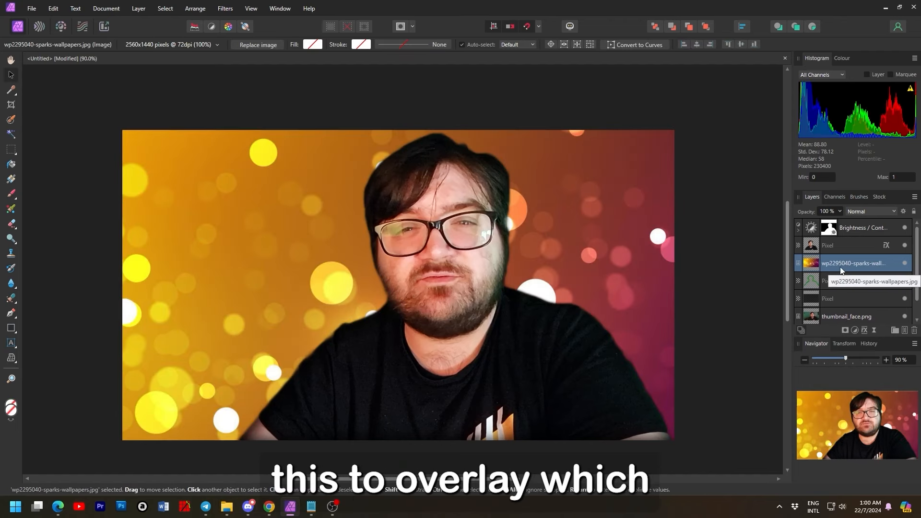
left_click(854, 212)
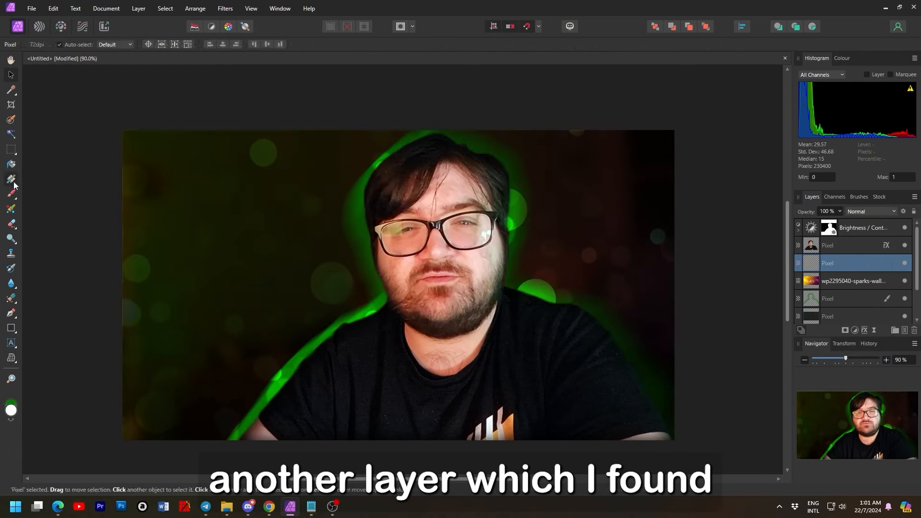
Step: Try a white-to-black linear gradient across the empty Pixel layer behind the cut-out with the Gradient tool
left_click(13, 183)
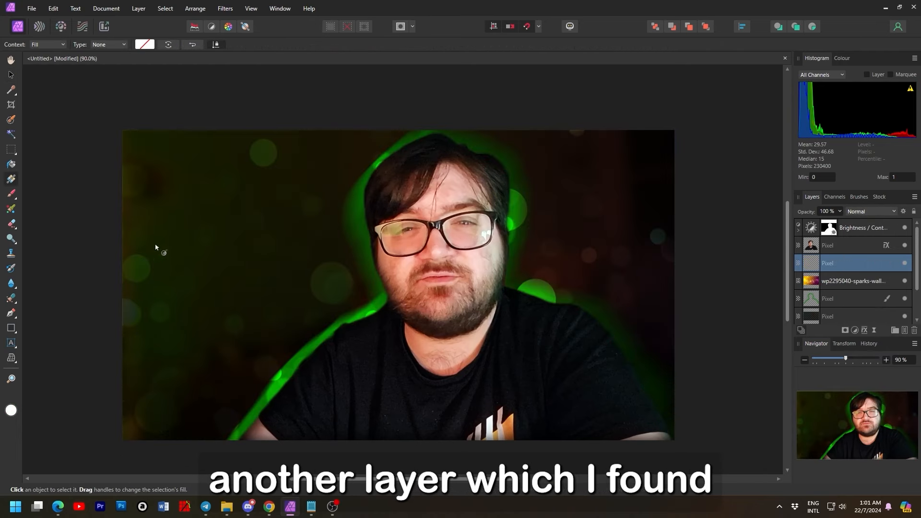
left_click_drag(156, 246, 324, 261)
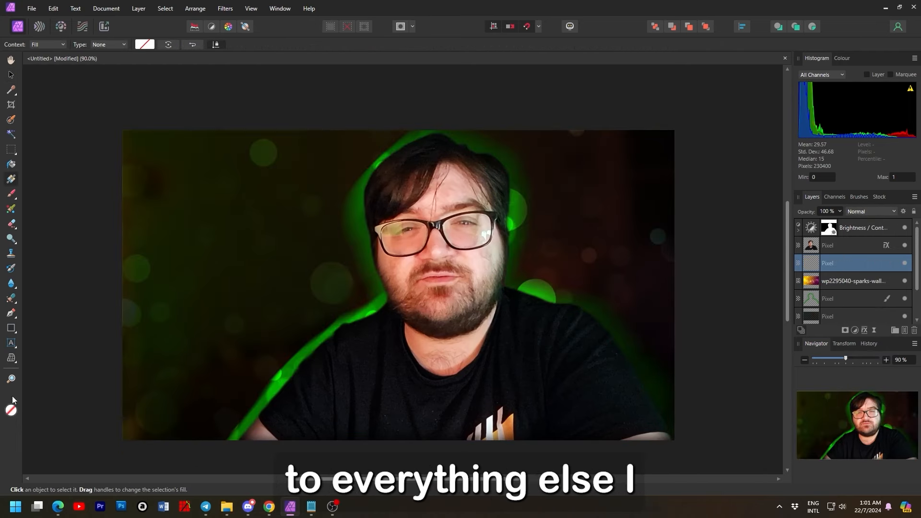
left_click_drag(185, 214, 468, 230)
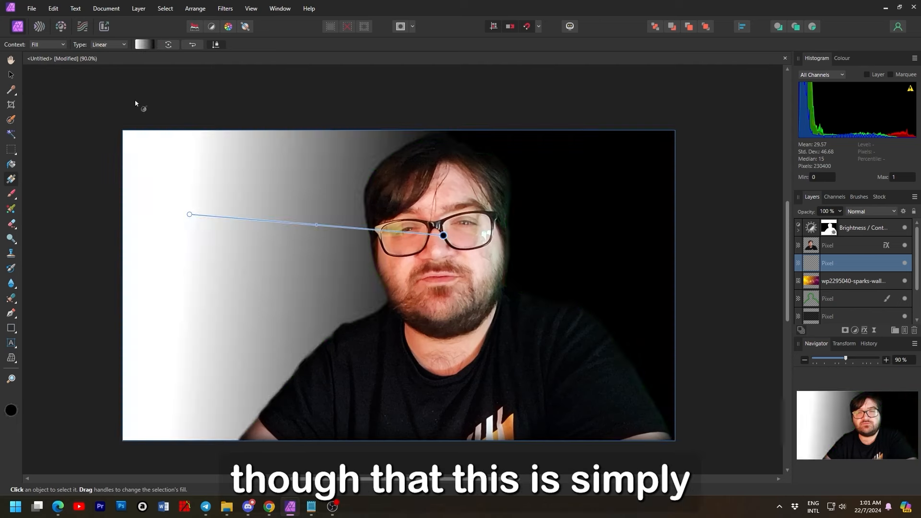
Step: Try a blue fill colour on the empty Pixel layer behind the cut-out and undo it
left_click(149, 47)
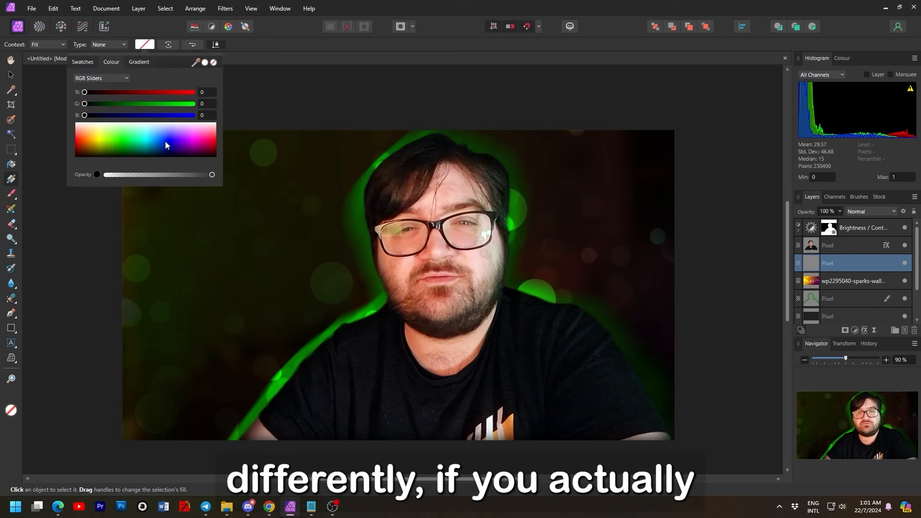
left_click(166, 138)
key("ctrl+z")
left_click(261, 51)
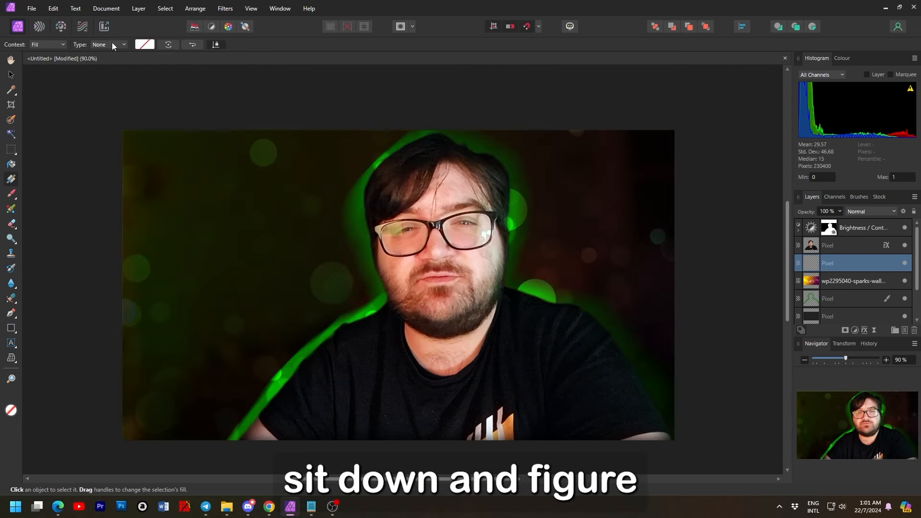
left_click(11, 410)
left_click(414, 155)
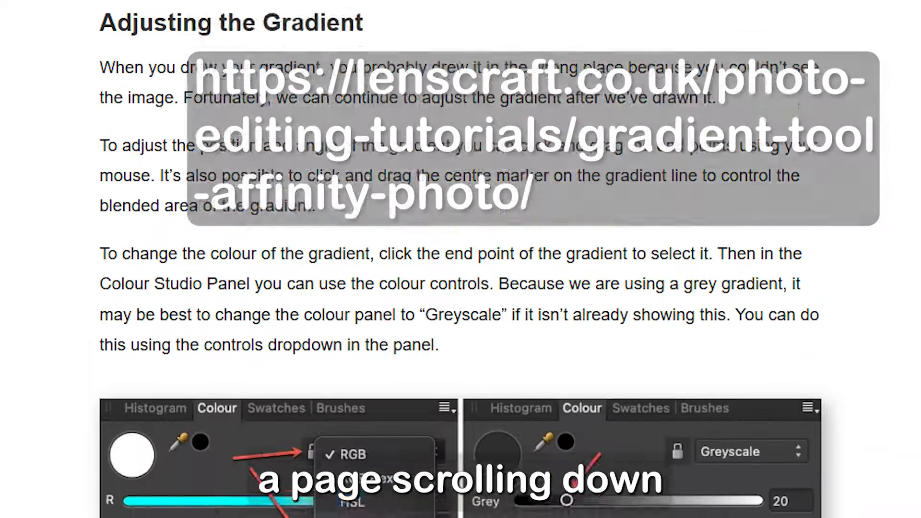
Step: Read how to adjust and recolour a gradient in the Lenscraft gradient tool tutorial in the browser
scroll(460, 287, "down", 9)
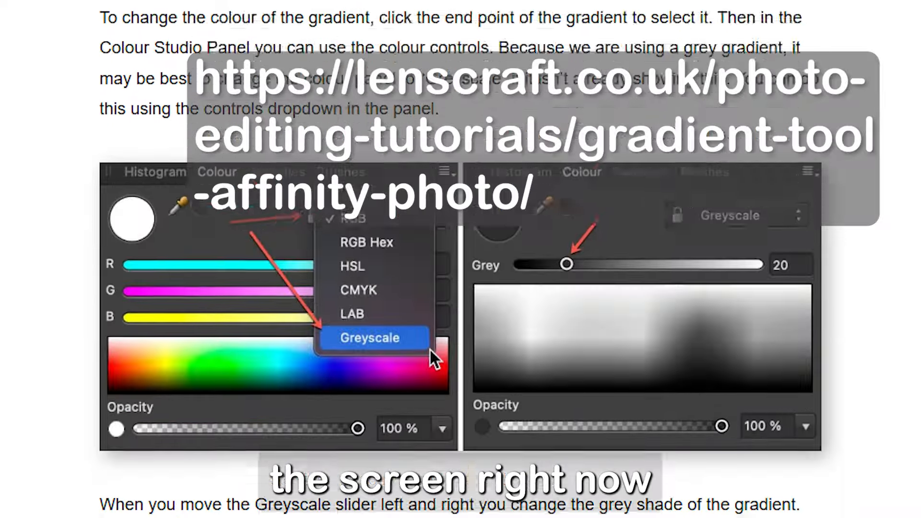
scroll(433, 117, "down", 3)
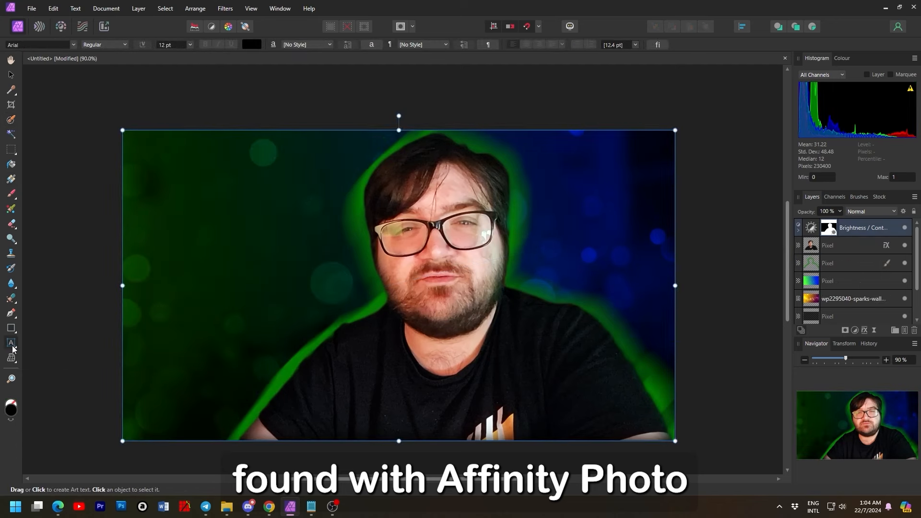
Step: Add the white art text "EXAMPLE THUMBNAIL" across the lower part of the thumbnail and scale it to 93.8 pt
left_click_drag(164, 306, 383, 413)
type("EX")
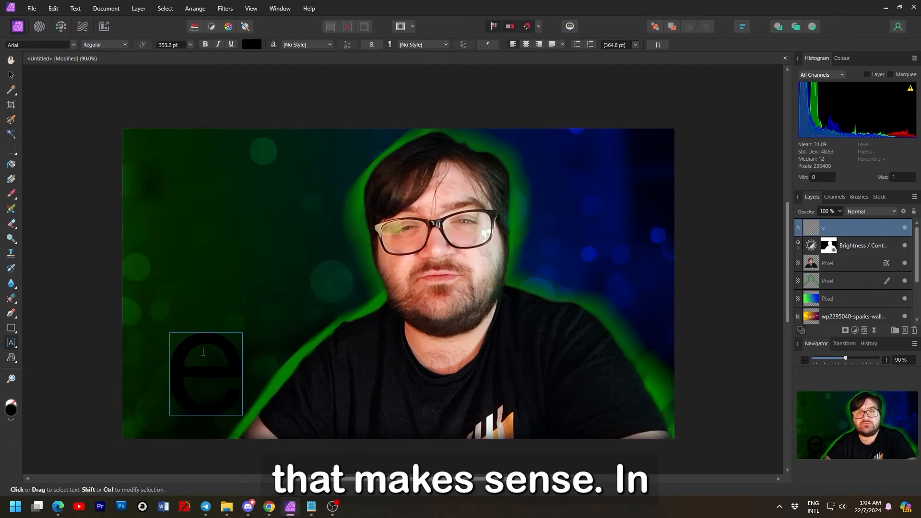
type("AMPLE THUMBNAIL")
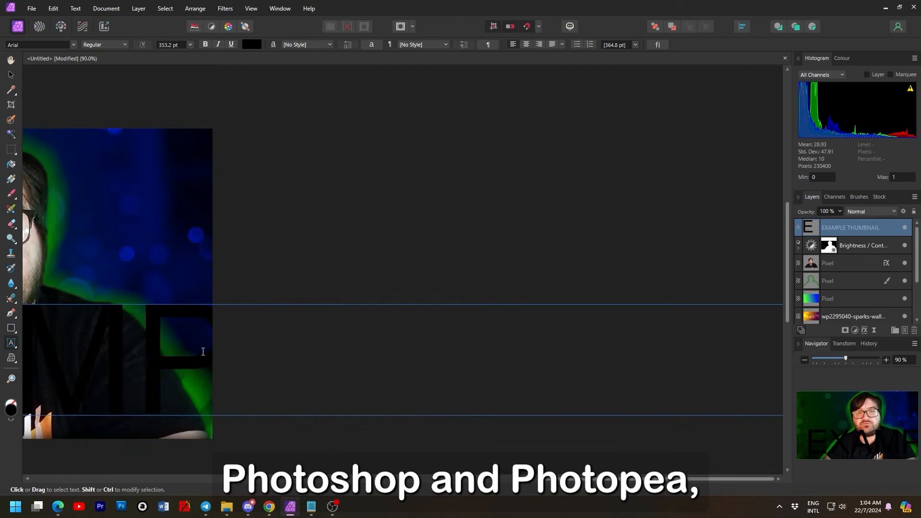
key("ctrl+a")
left_click_drag(523, 479, 264, 479)
left_click_drag(379, 321, 683, 328)
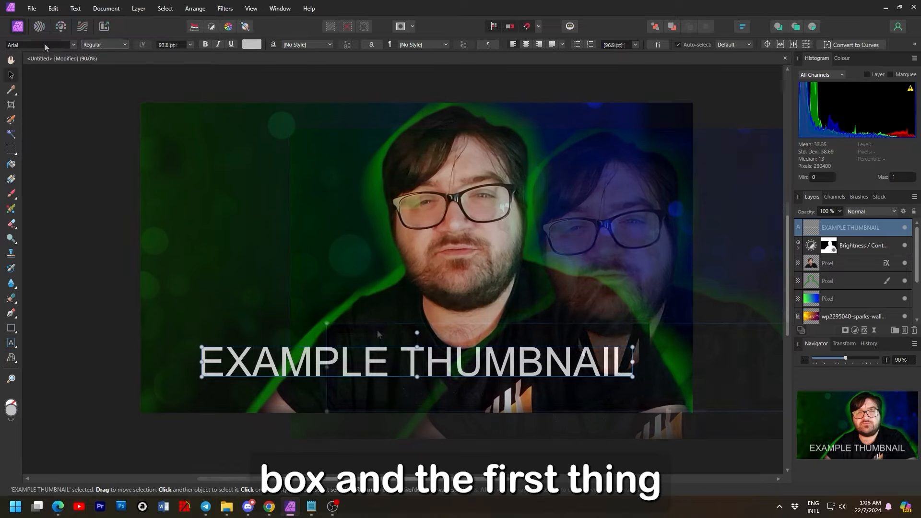
Step: Set the title's font to Franklin Gothic Heavy and replace its wording with "AFFINITY IS BETTER?"
left_click(68, 44)
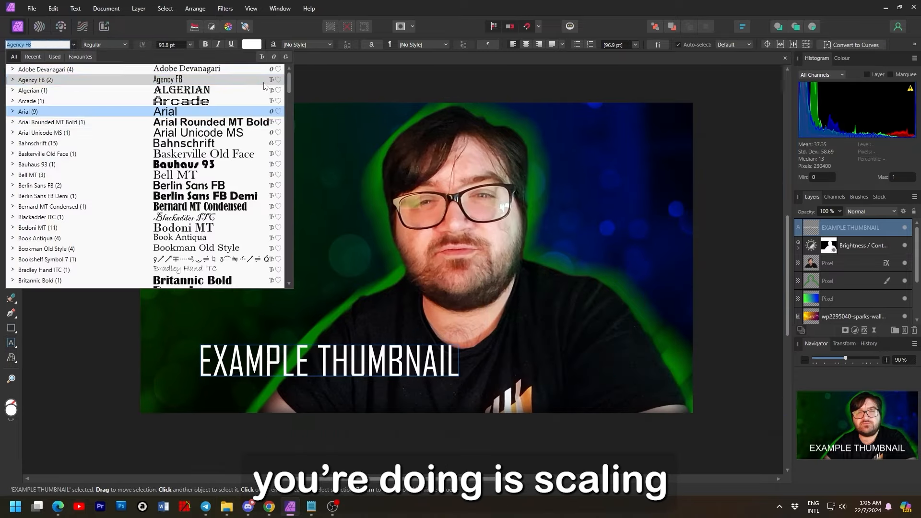
left_click_drag(289, 82, 289, 137)
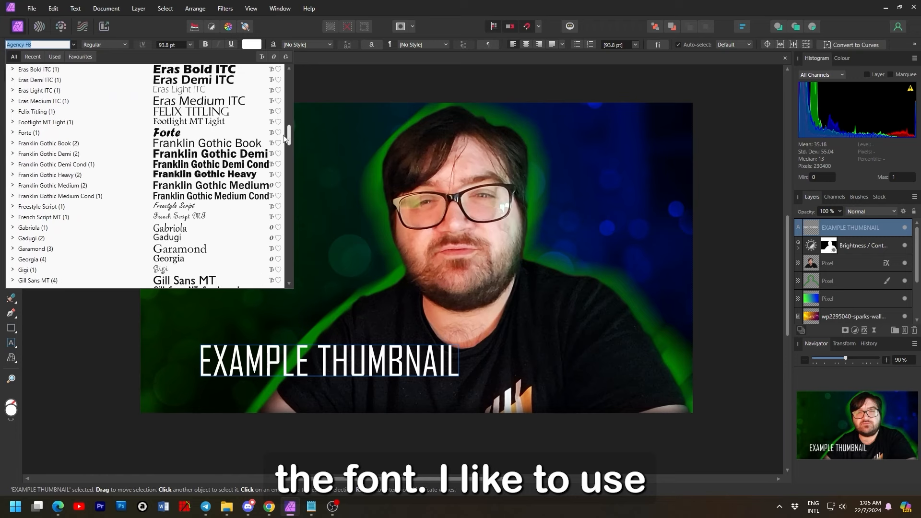
left_click(129, 174)
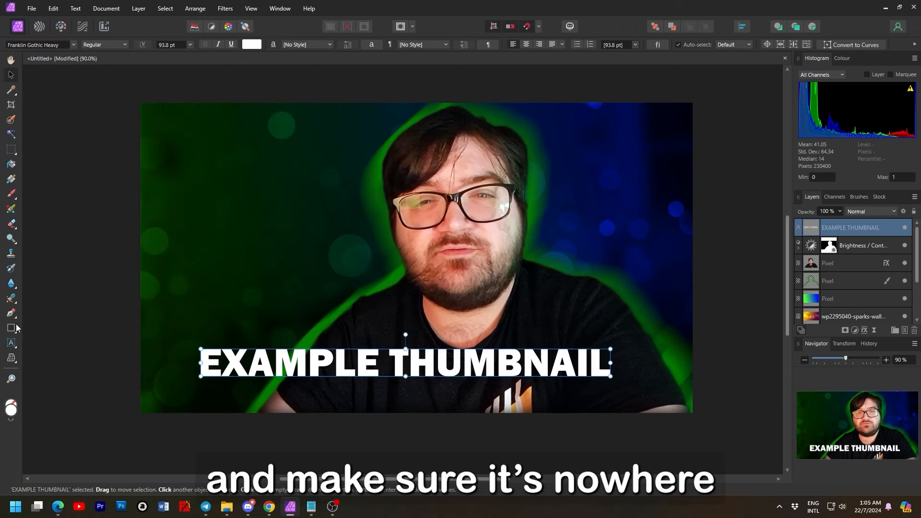
left_click(11, 343)
key("ctrl+a")
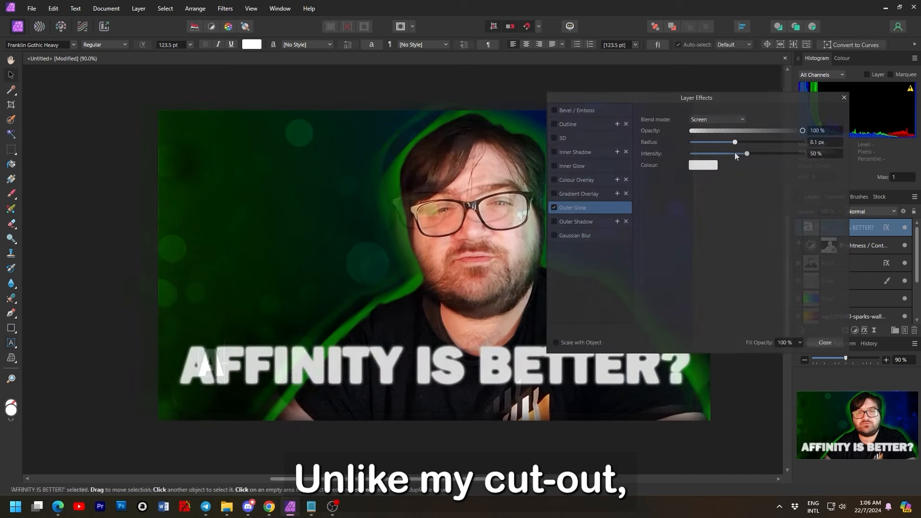
Step: Give the title text a green outer glow with 8 px radius and 50% intensity, plus an inner shadow
left_click(703, 165)
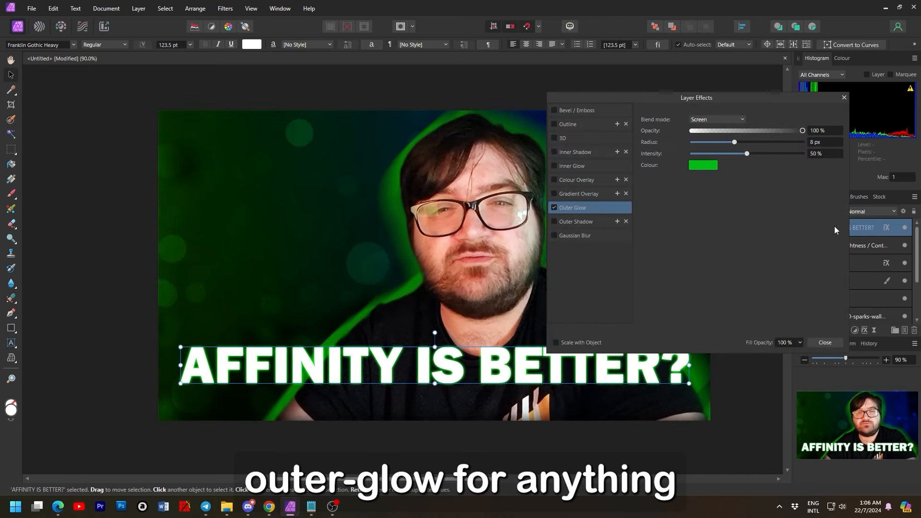
left_click(584, 152)
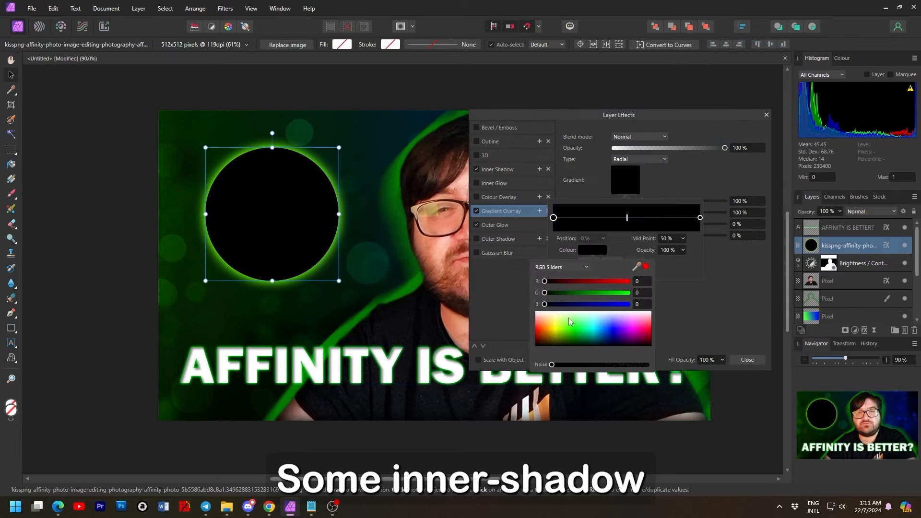
Step: Make the round logo's radial gradient overlay fade from a transparent centre to black by setting its first stop's opacity to 0%
left_click_drag(568, 317, 593, 269)
left_click(667, 286)
left_click(682, 250)
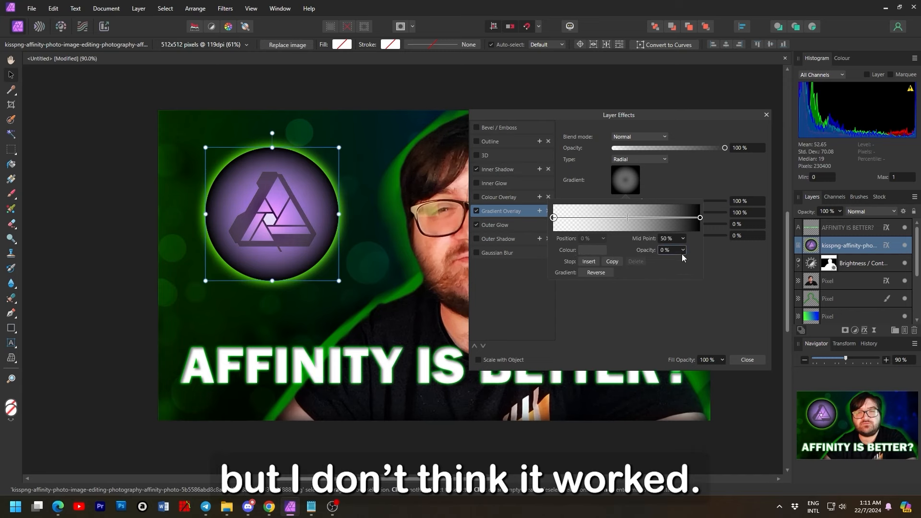
left_click_drag(687, 260, 674, 264)
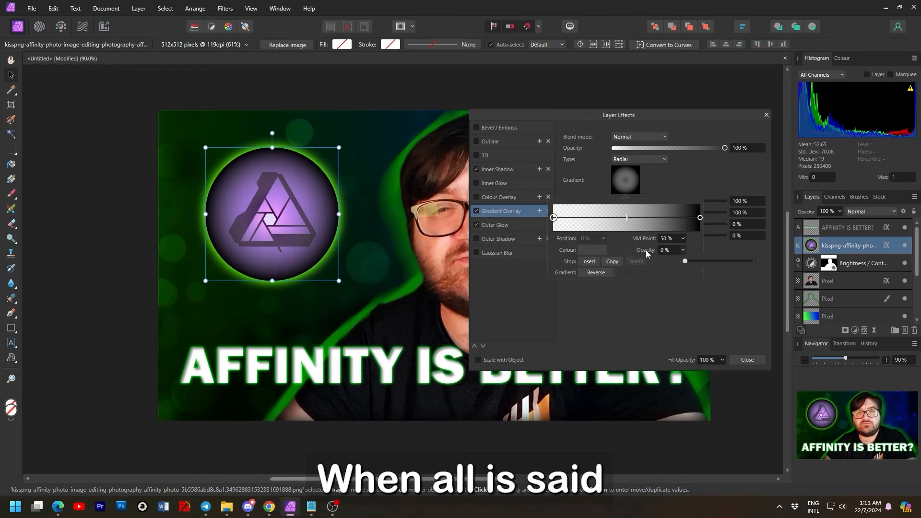